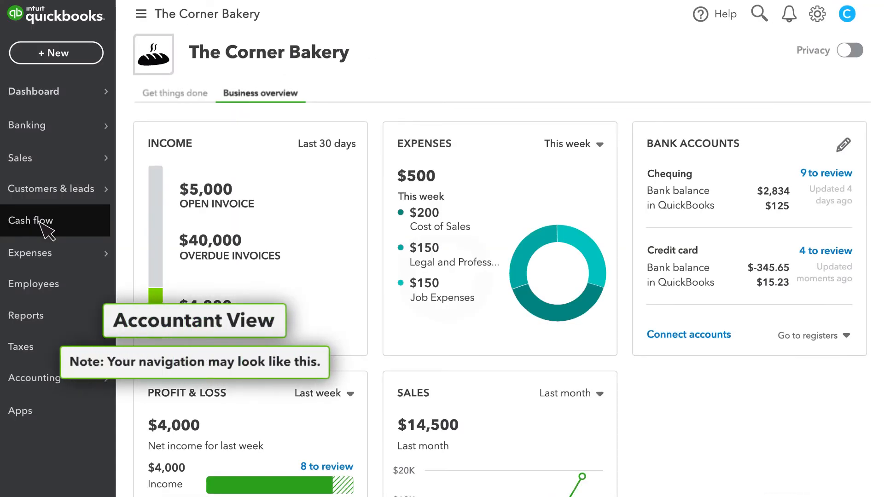
Start the sales tax setup with tax period starting in March, Quarterly filing frequency and Accrual reporting method.
left_click(39, 352)
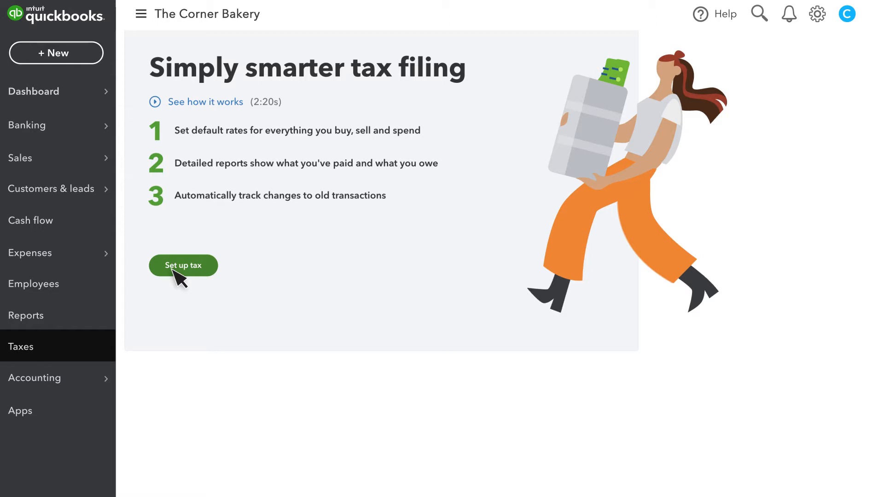
left_click(175, 268)
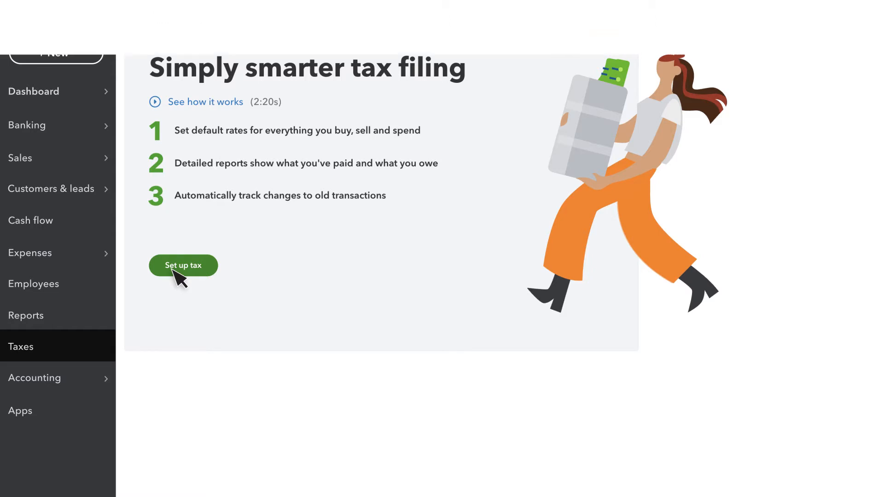
left_click(372, 188)
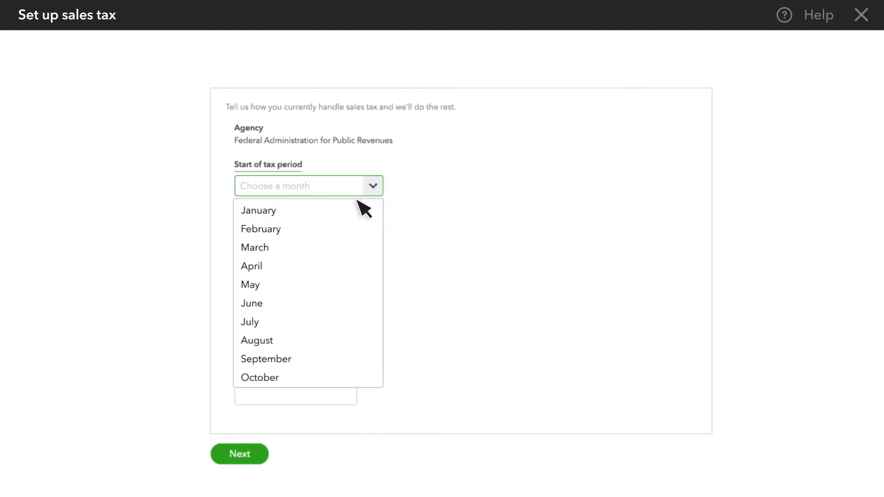
left_click(307, 248)
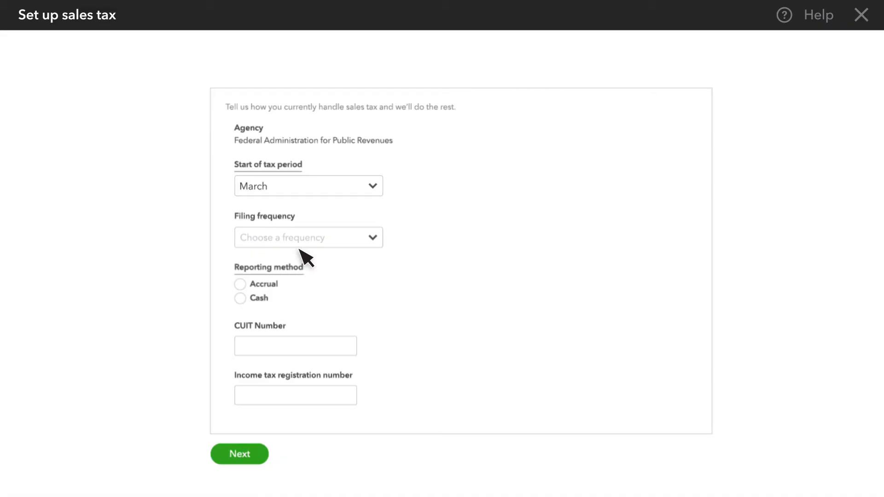
left_click(343, 239)
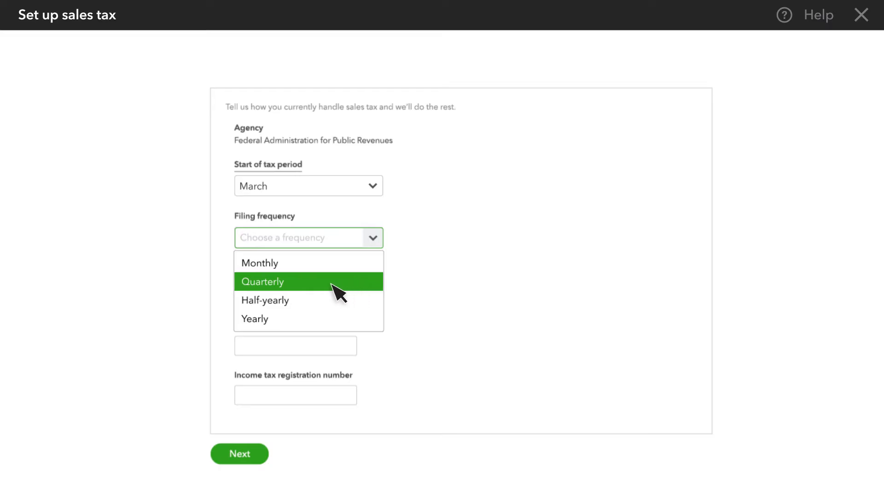
left_click(243, 291)
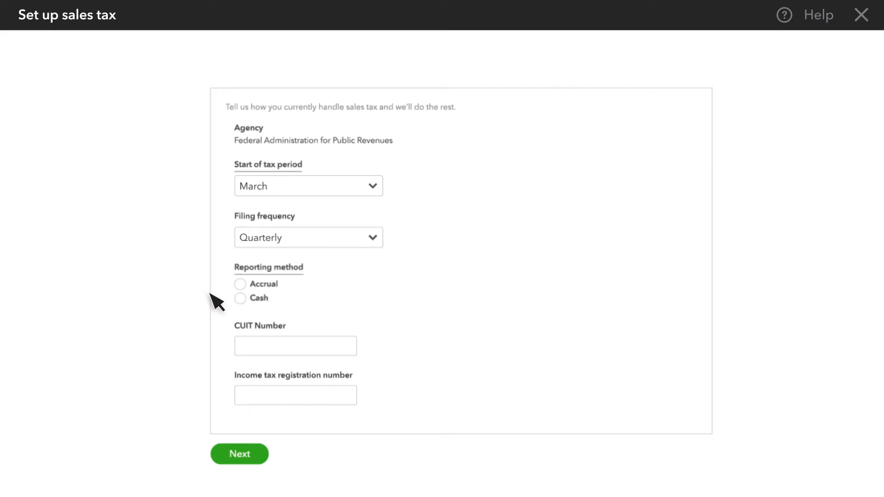
left_click(240, 284)
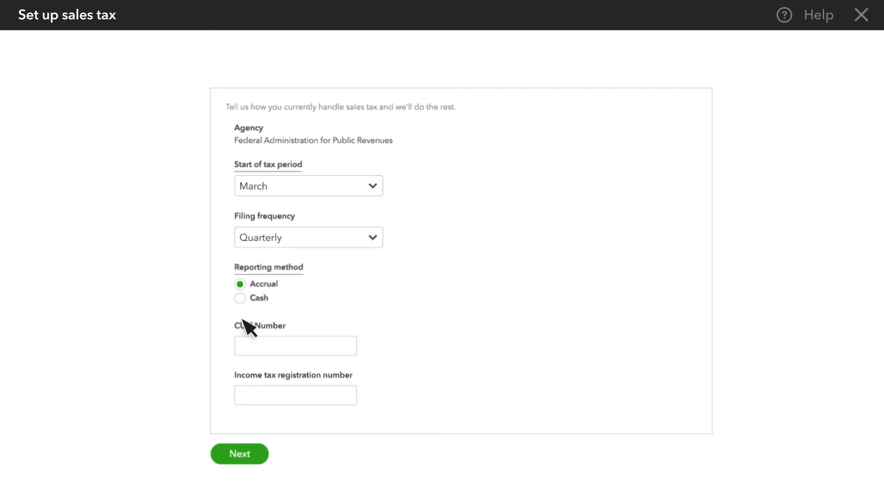
Enter the CUIT number and the income tax registration number, and complete the sales tax setup.
left_click(244, 349)
type("123456789")
left_click(349, 400)
type("AC1")
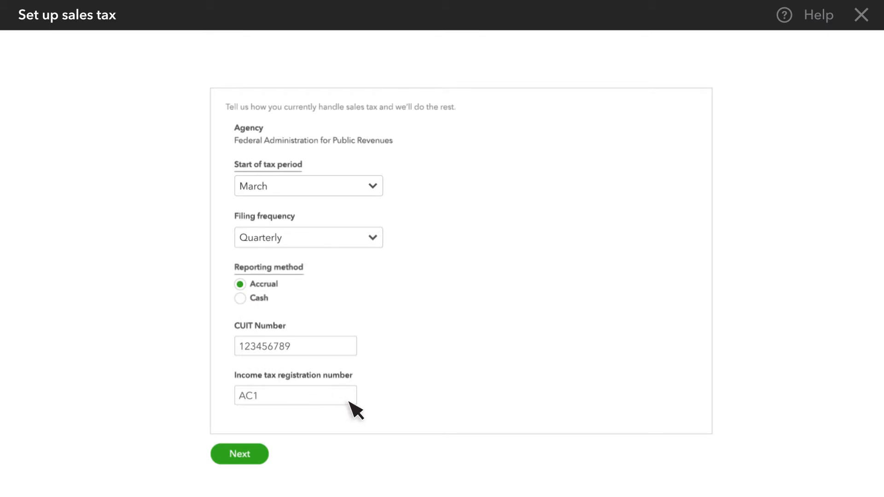
type("23456")
left_click(258, 458)
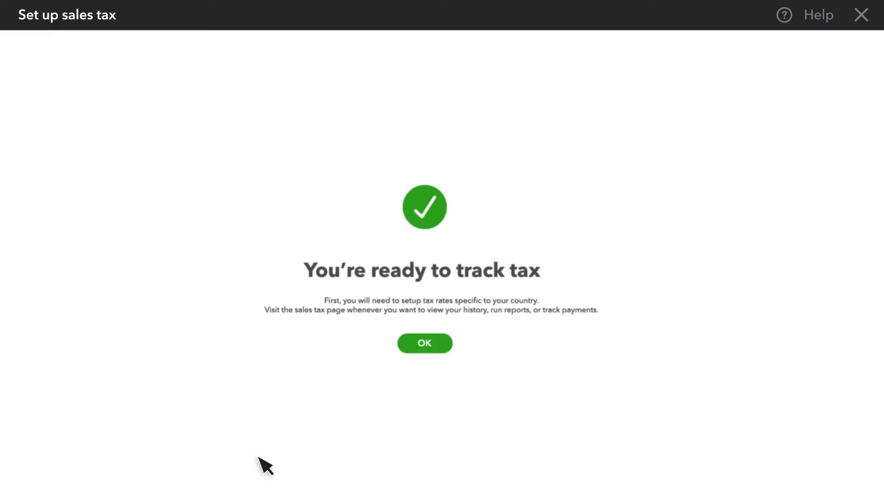
left_click(424, 347)
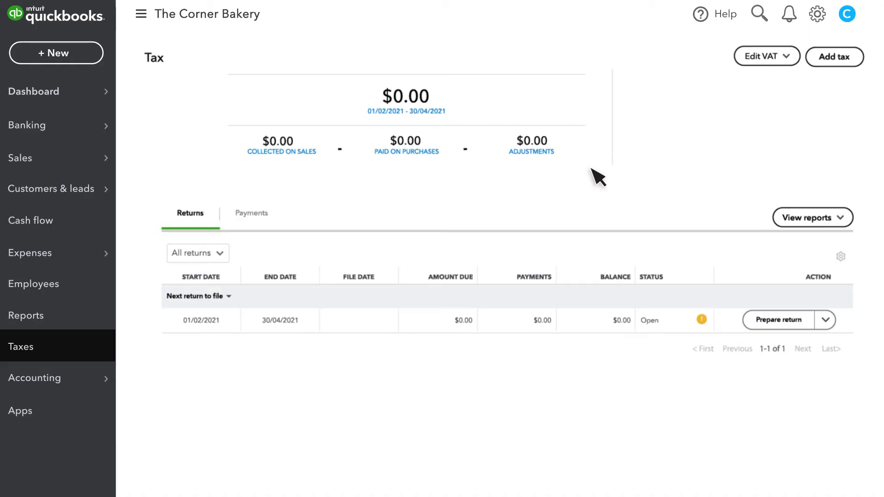
Change the start of tax period to January in the VAT settings and save them.
left_click(767, 60)
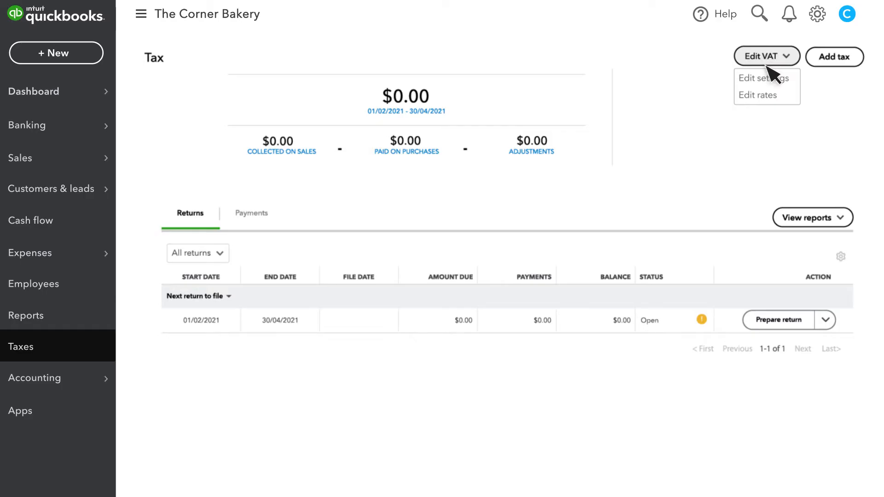
left_click(769, 86)
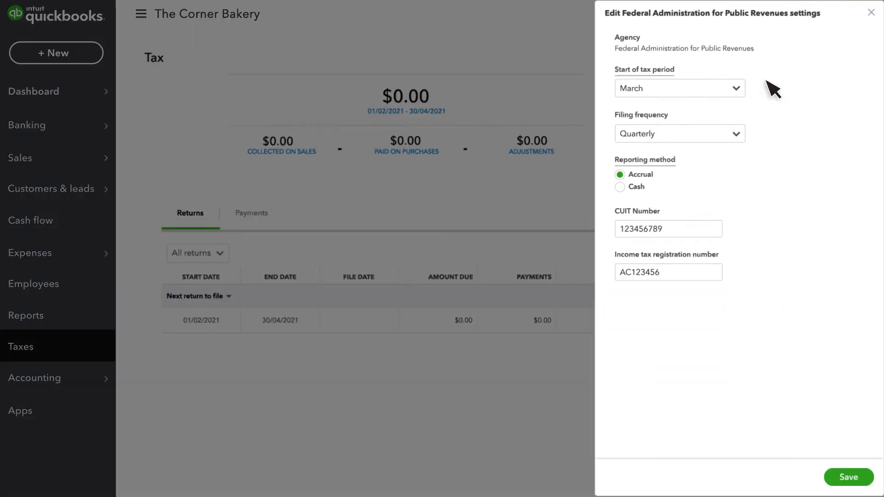
left_click(724, 128)
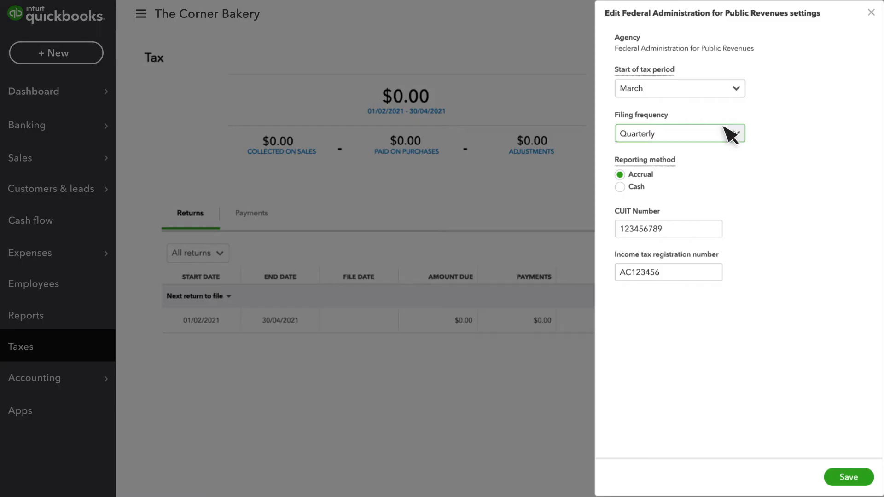
left_click(736, 89)
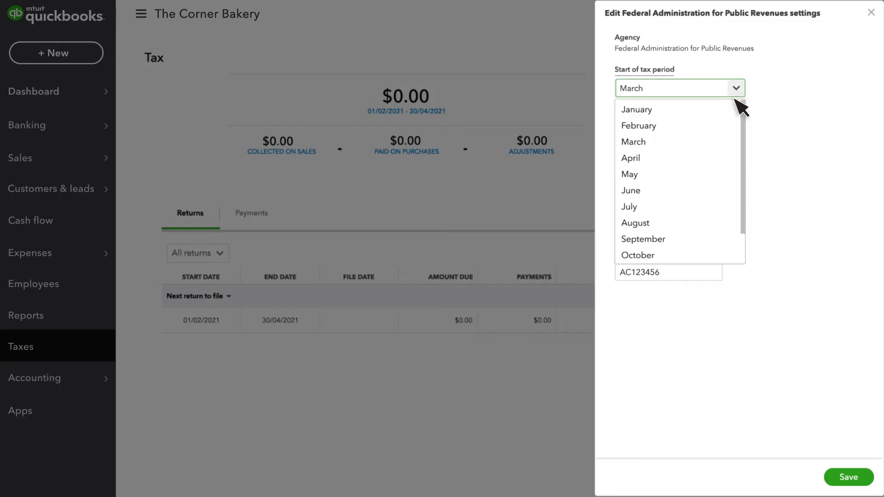
left_click(728, 111)
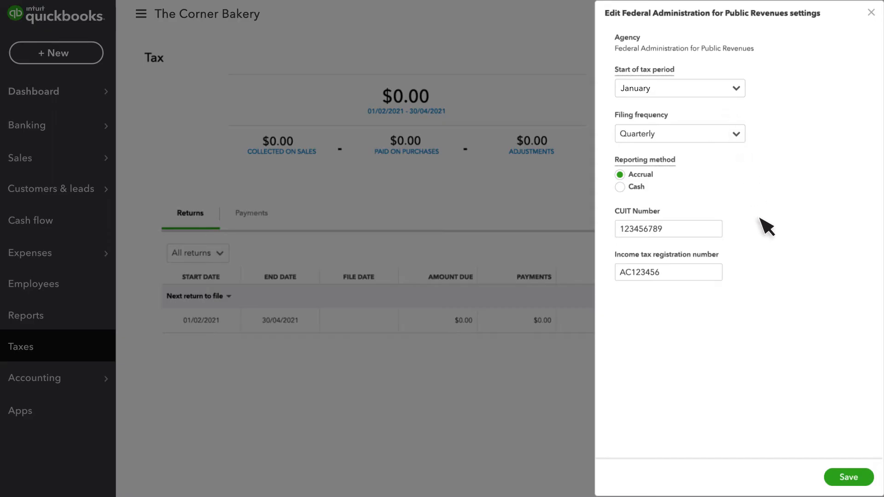
left_click(844, 478)
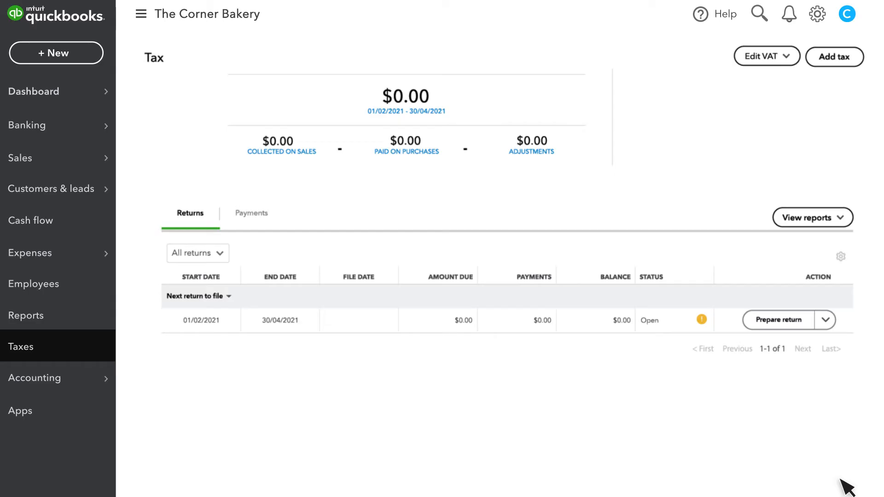
Make the 21.0% S standard rate inactive in the VAT rates list.
left_click(767, 55)
left_click(767, 95)
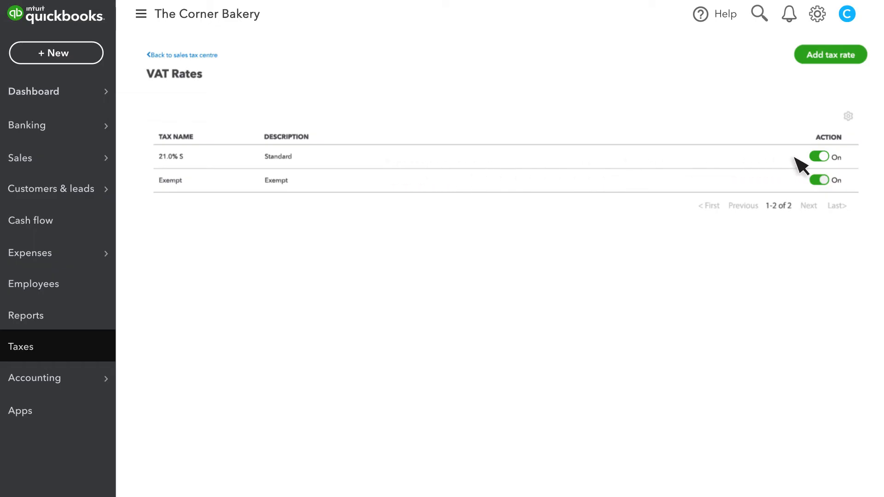
left_click(820, 157)
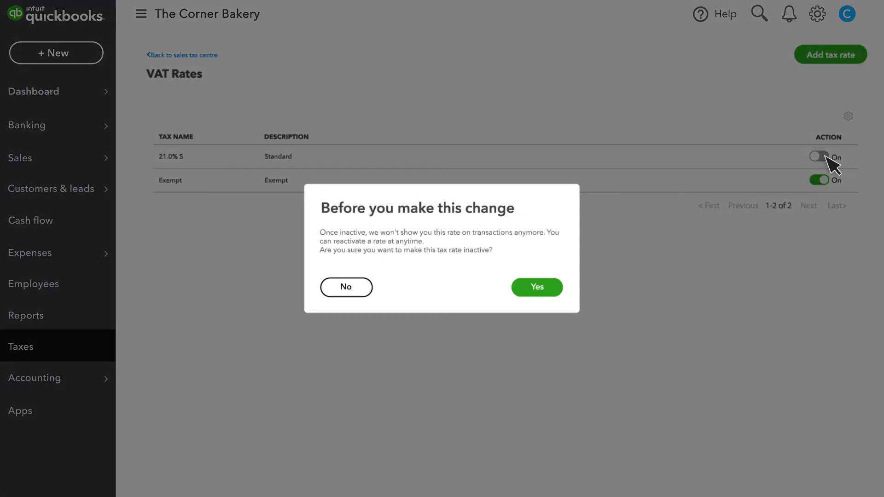
left_click(537, 291)
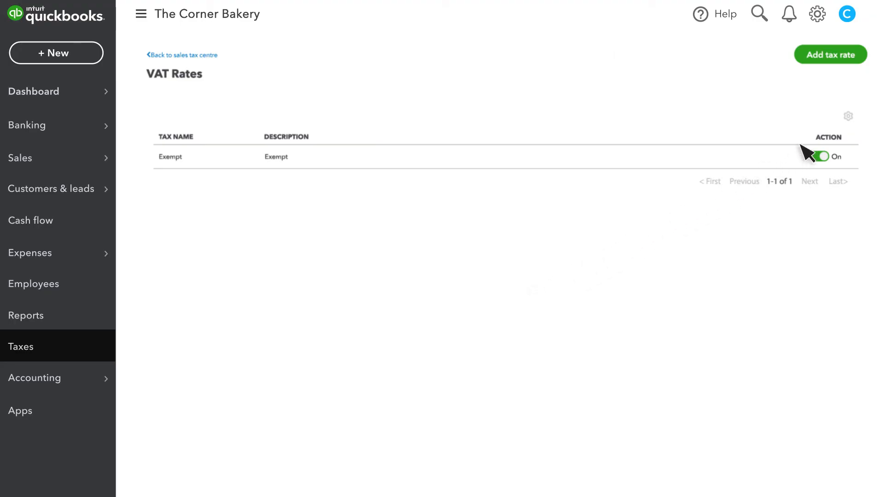
Include inactive rates in the VAT rates list and reactivate the 21.0% S standard rate.
left_click(848, 116)
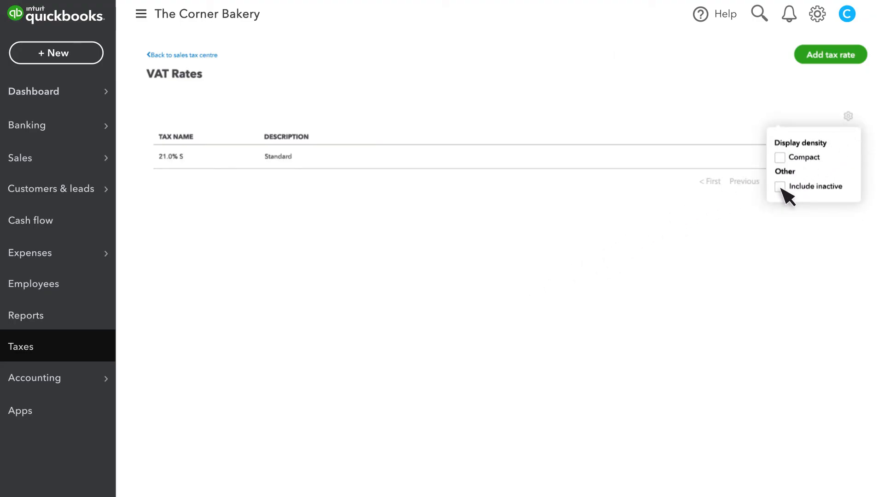
left_click(779, 187)
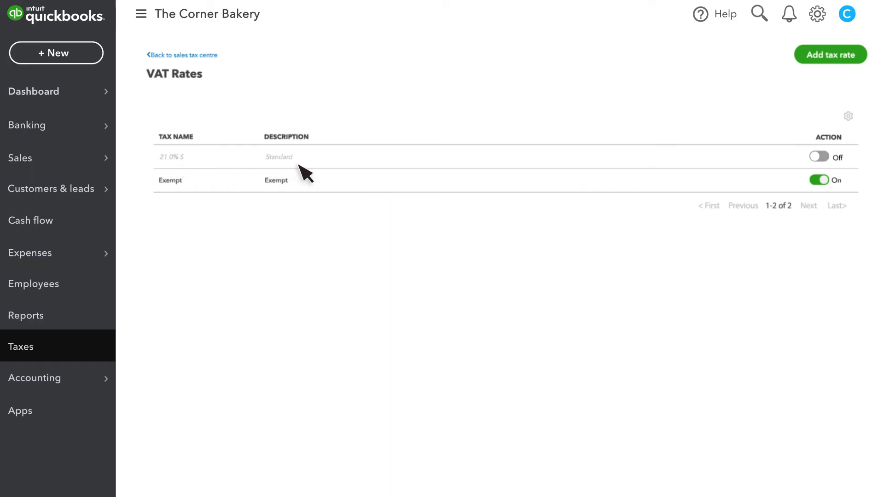
left_click(820, 158)
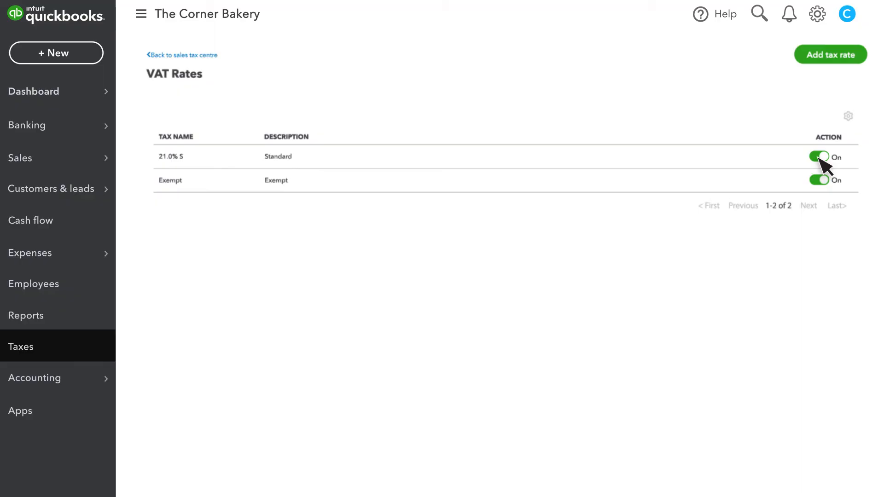
Start a new VAT tax rate named "New Sales Tax", leaving the description blank.
left_click(832, 57)
left_click(684, 94)
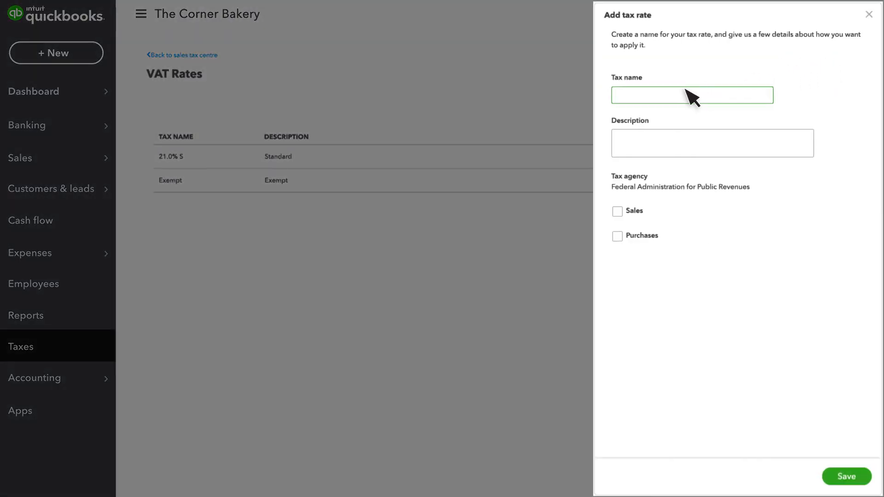
type("New Sales Tax")
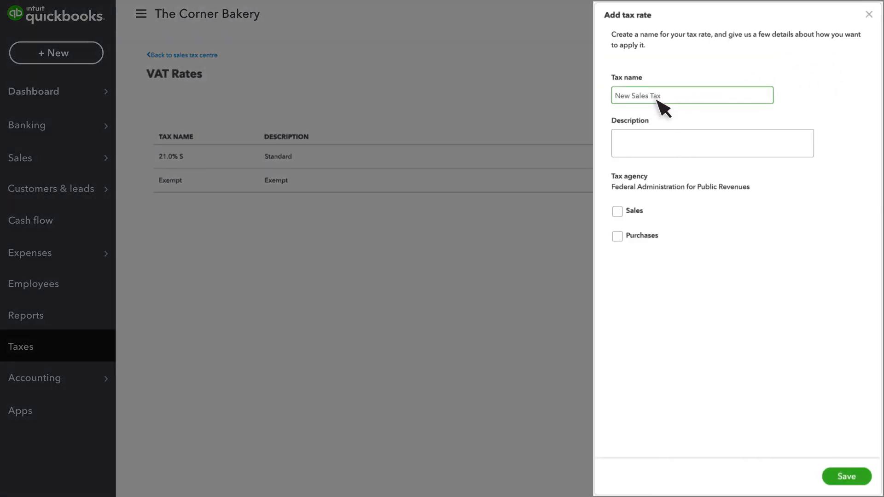
left_click(653, 136)
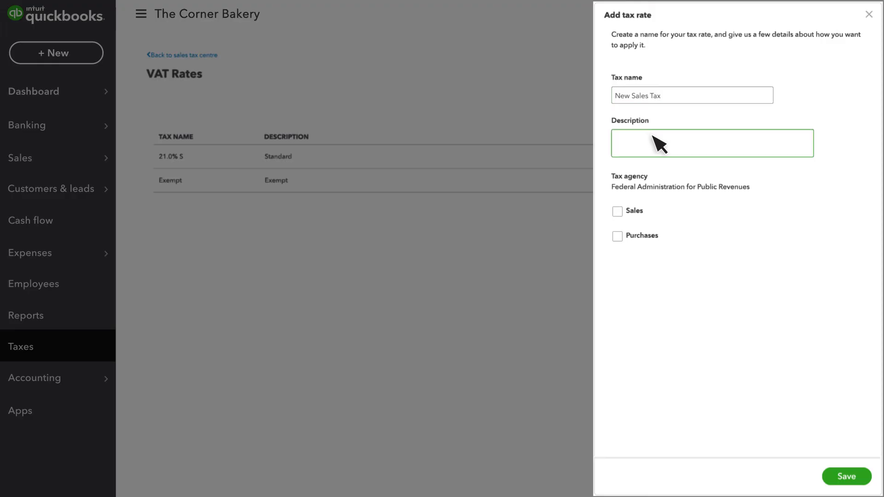
Apply the new tax rate to sales at 10% with account Liability and net amount return line Not applicable (N/A).
left_click(617, 211)
left_click(636, 250)
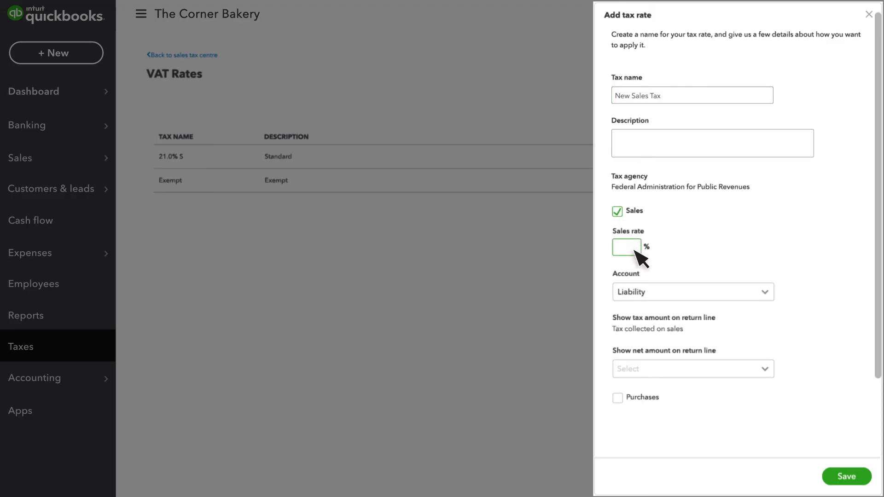
type("10")
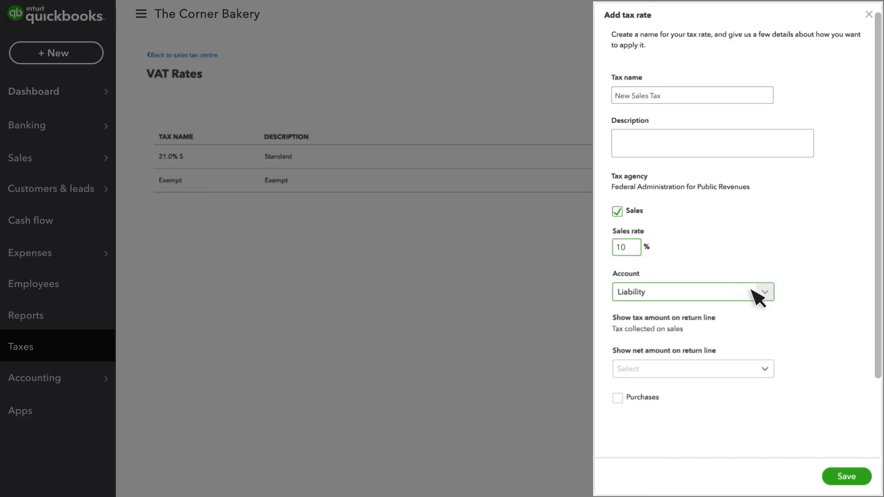
left_click(765, 292)
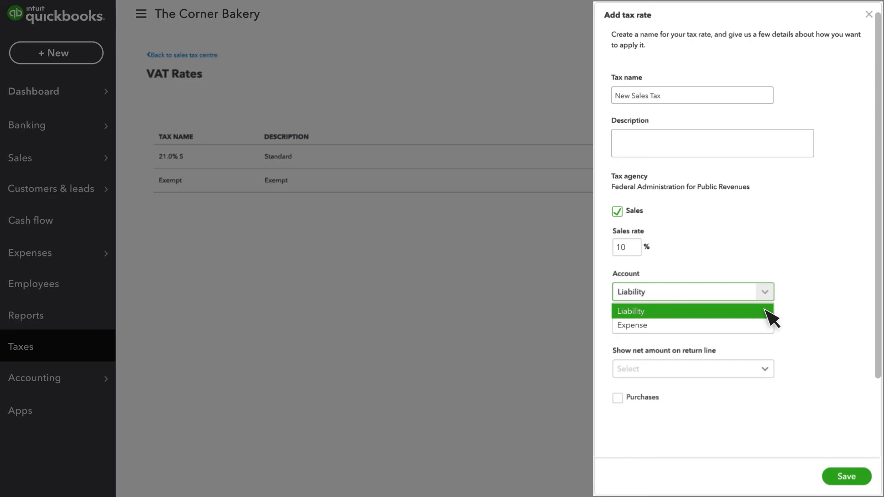
left_click(766, 311)
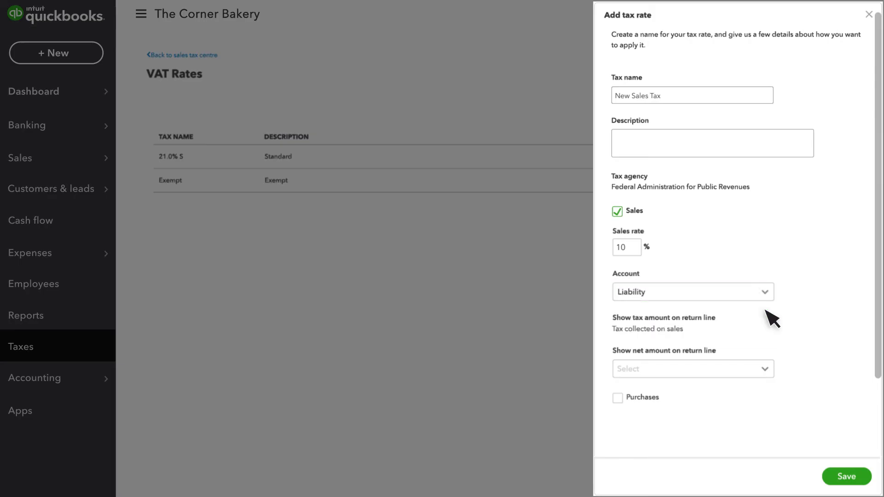
left_click(765, 368)
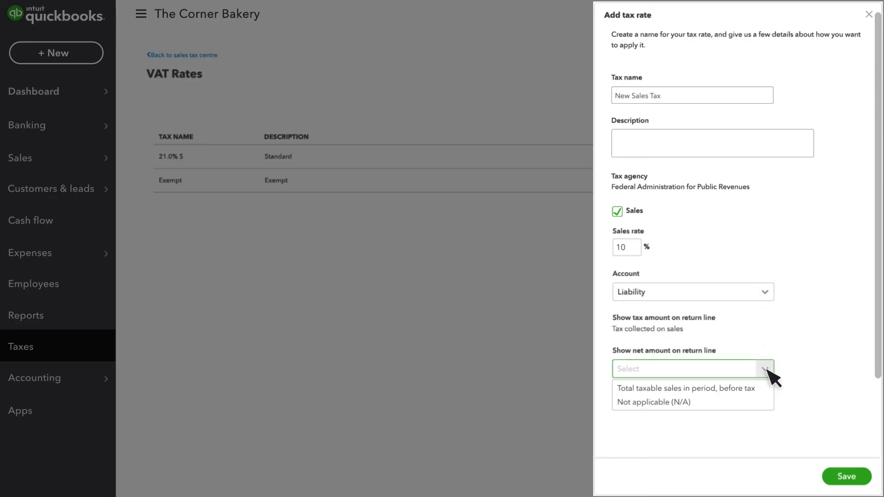
left_click(766, 405)
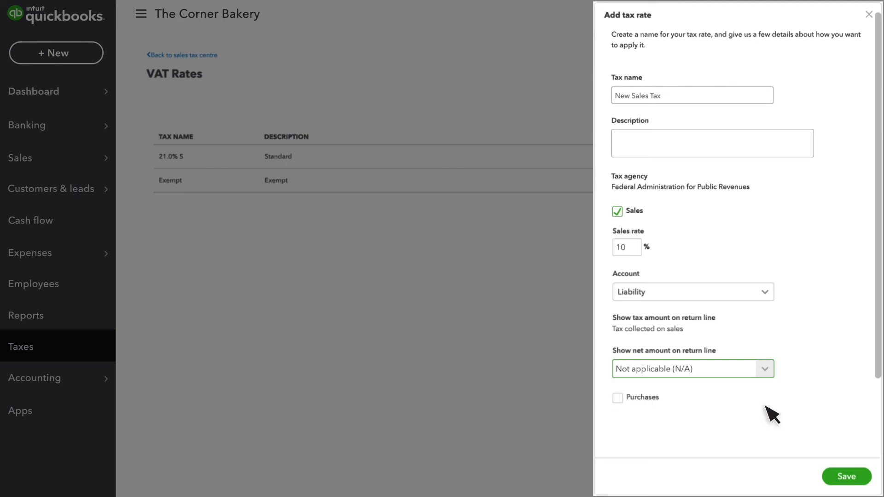
Apply the rate to purchases at 10% with account Non-tracking and net amount return line Not applicable (N/A), and save it.
left_click(617, 398)
scroll(879, 299, "down", 3)
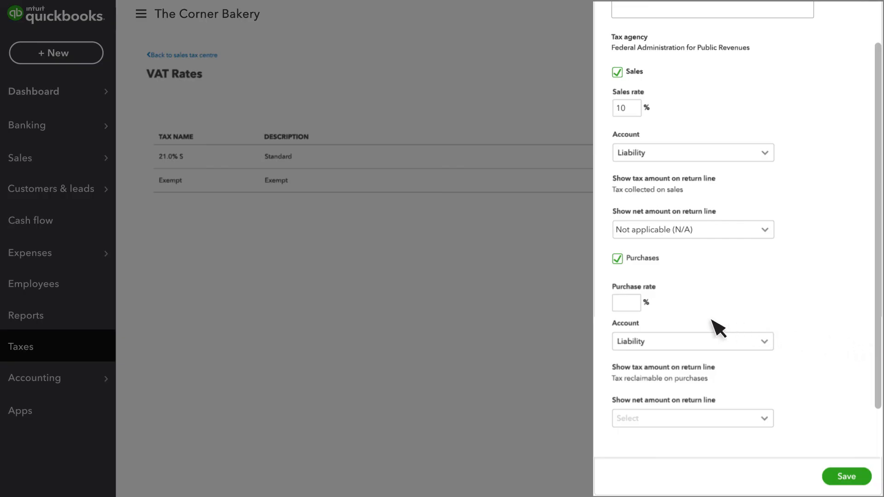
left_click(627, 308)
type("10")
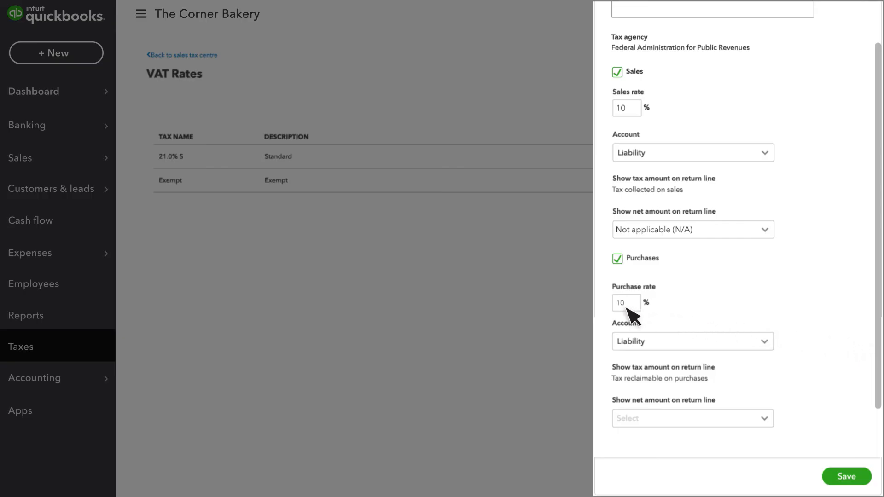
left_click(740, 345)
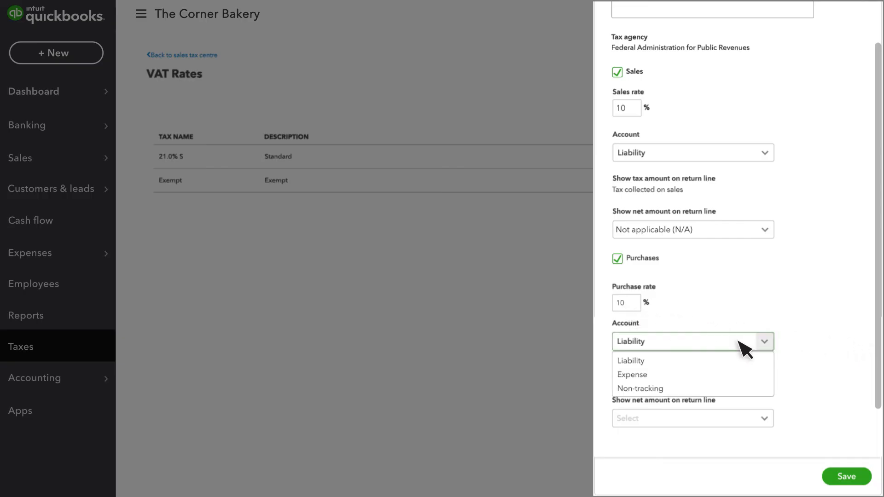
left_click(757, 392)
left_click(764, 420)
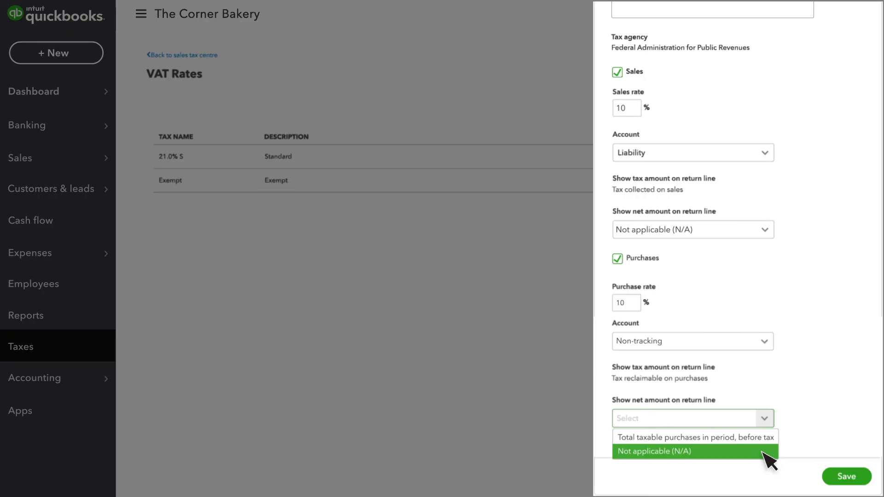
left_click(764, 452)
left_click(851, 478)
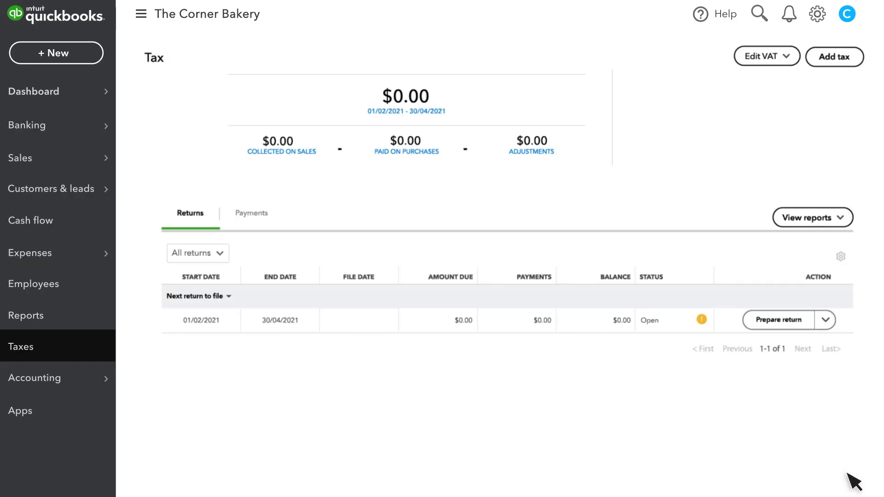
Begin adding another tax from the tax centre.
left_click(852, 71)
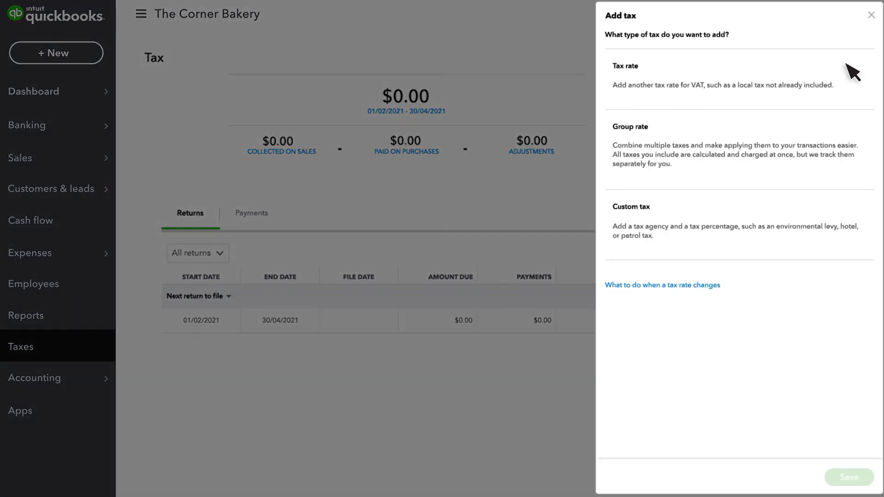